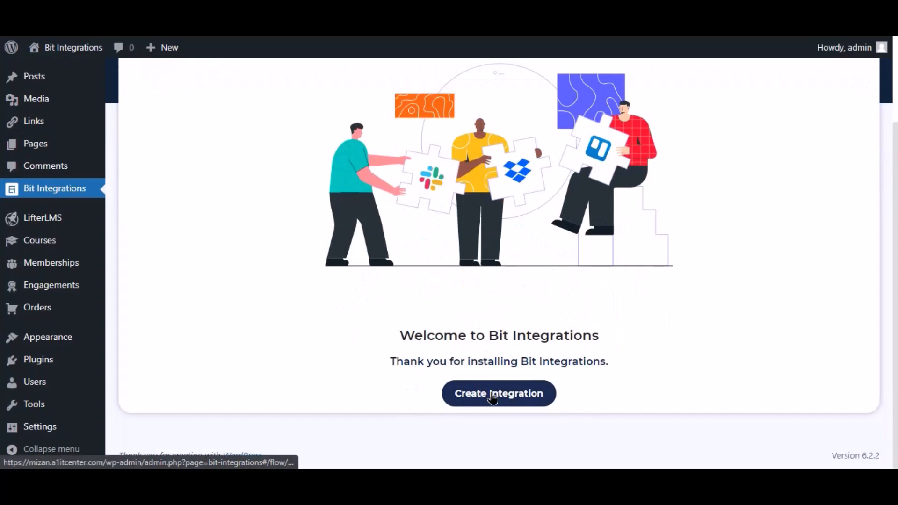
Step: Create a new integration with LifterLMS as its trigger
left_click(482, 393)
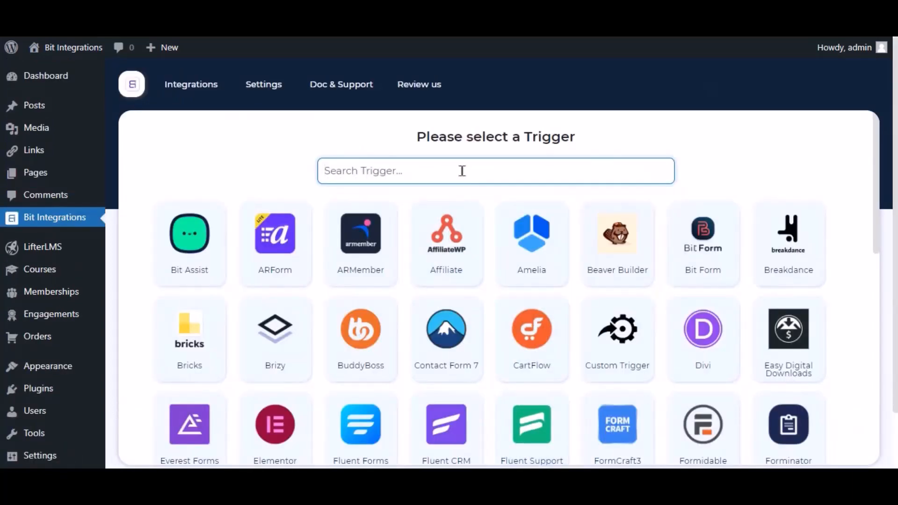
type("lifter")
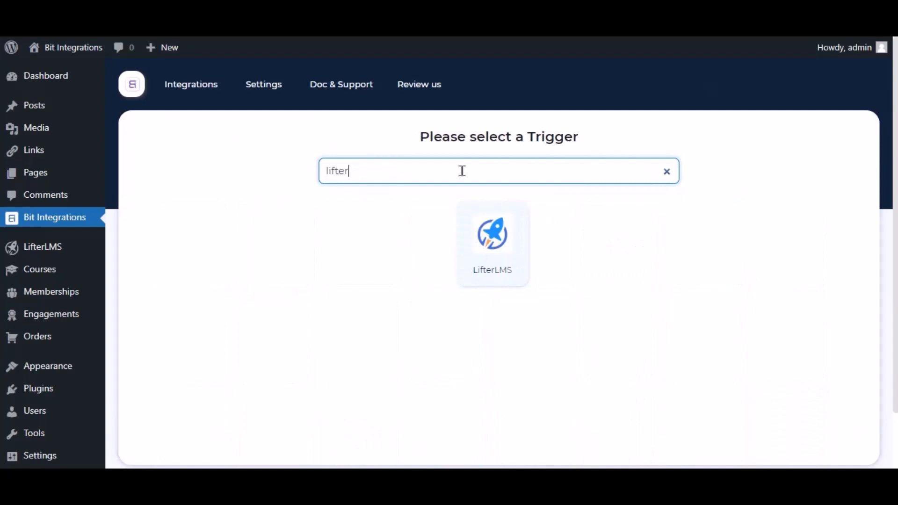
left_click(474, 212)
Step: Set the LifterLMS trigger event to "A user enroll in a course" and the course to Any Course
left_click(481, 330)
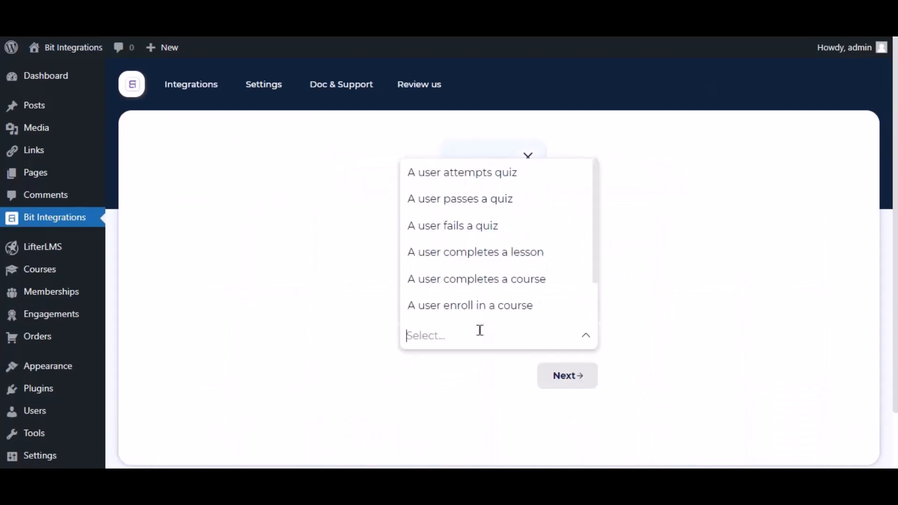
left_click(517, 305)
left_click(451, 387)
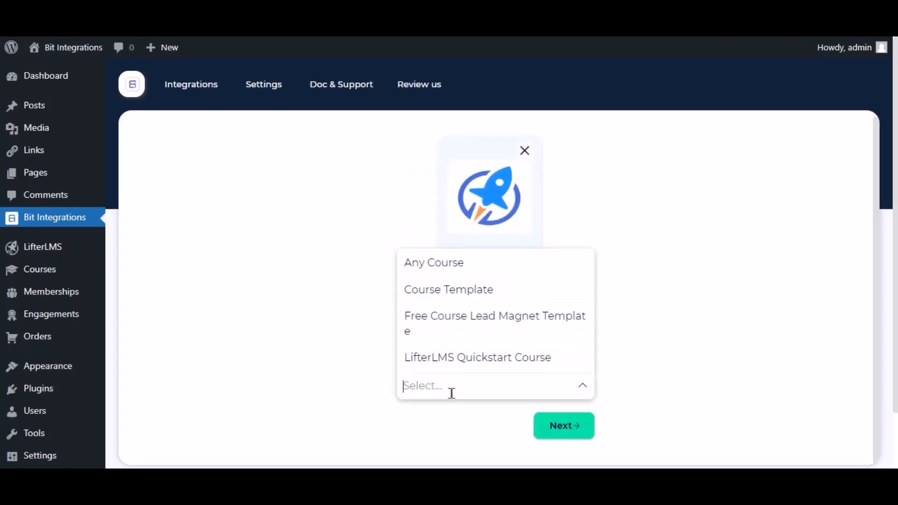
left_click(456, 262)
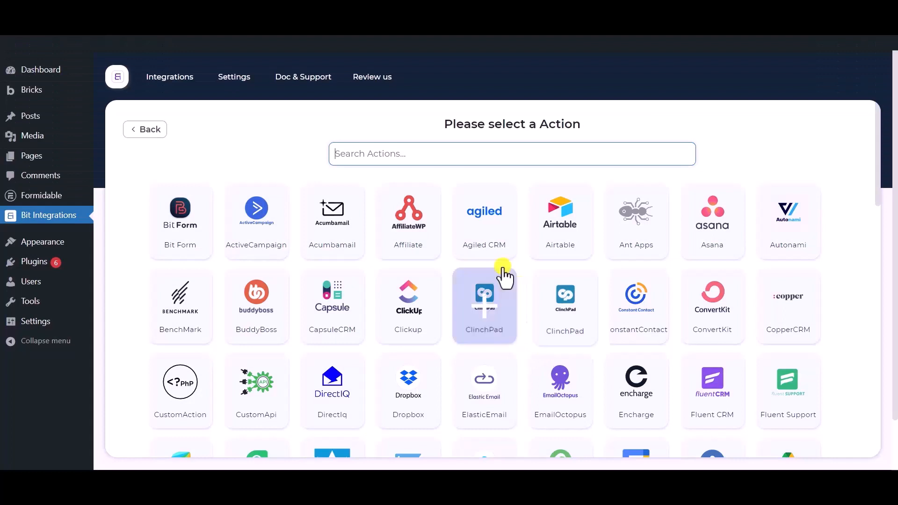
Step: Find Selzy among the available actions and choose it as the integration's action
left_click(404, 151)
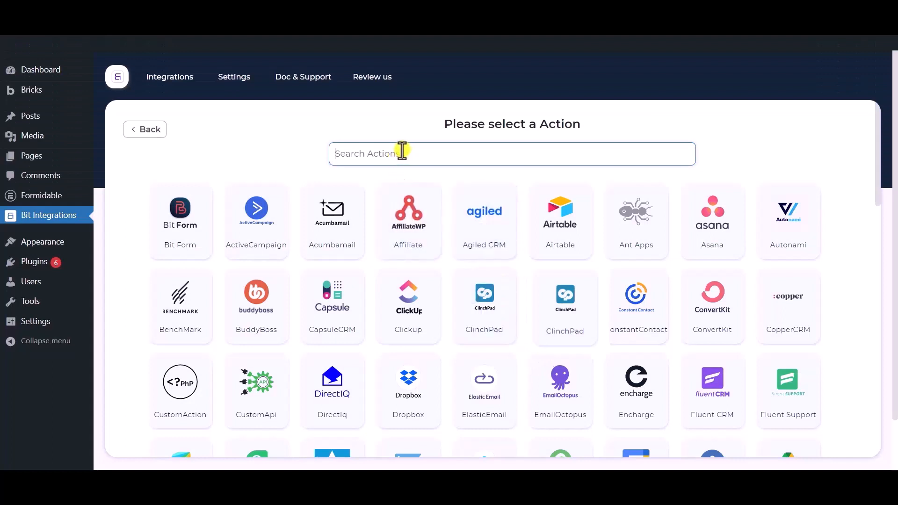
type("selzy")
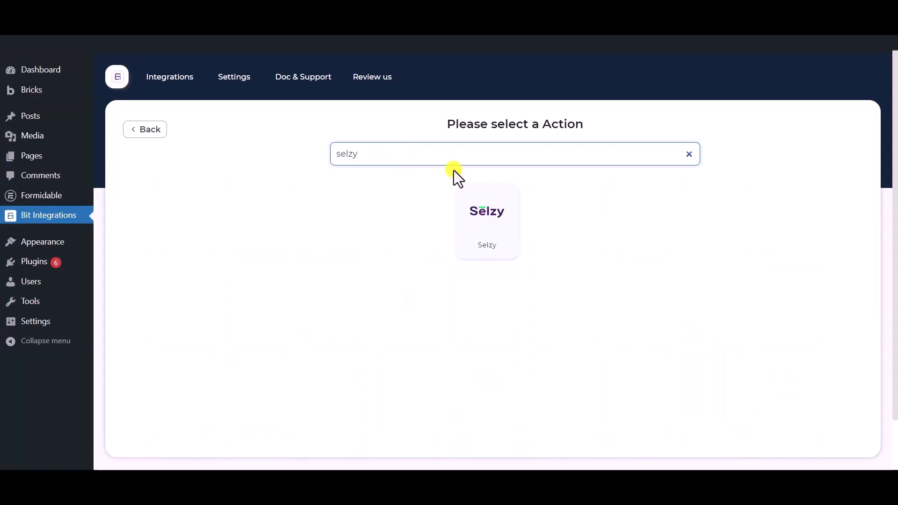
left_click(487, 217)
left_click(230, 221)
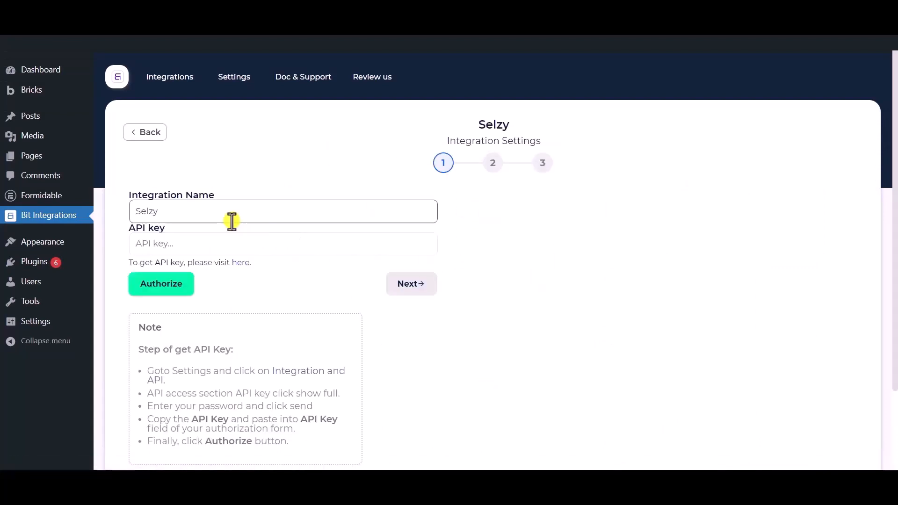
left_click_drag(214, 209, 128, 209)
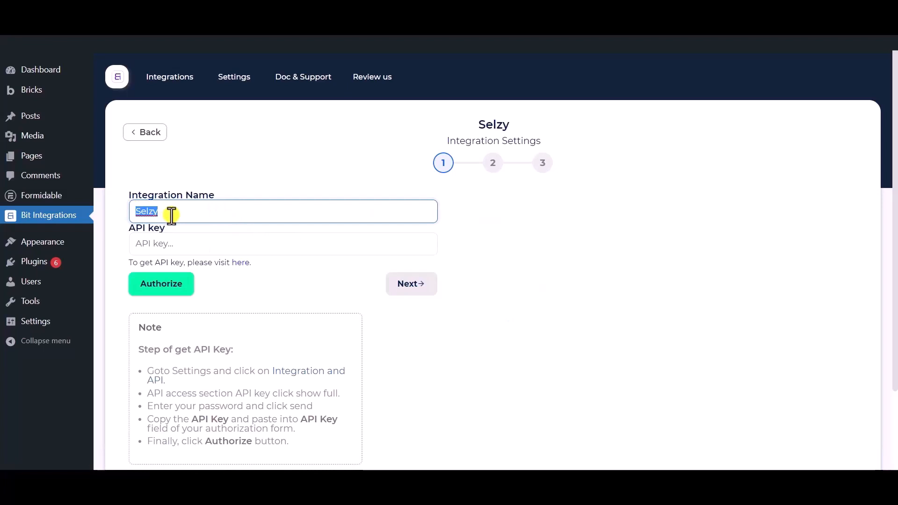
scroll(172, 215, "down", 1)
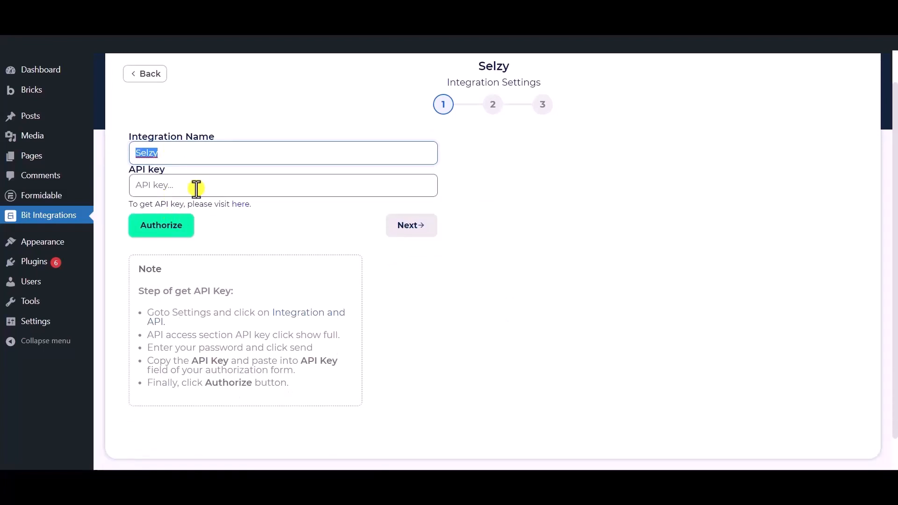
left_click(202, 152)
left_click(240, 238)
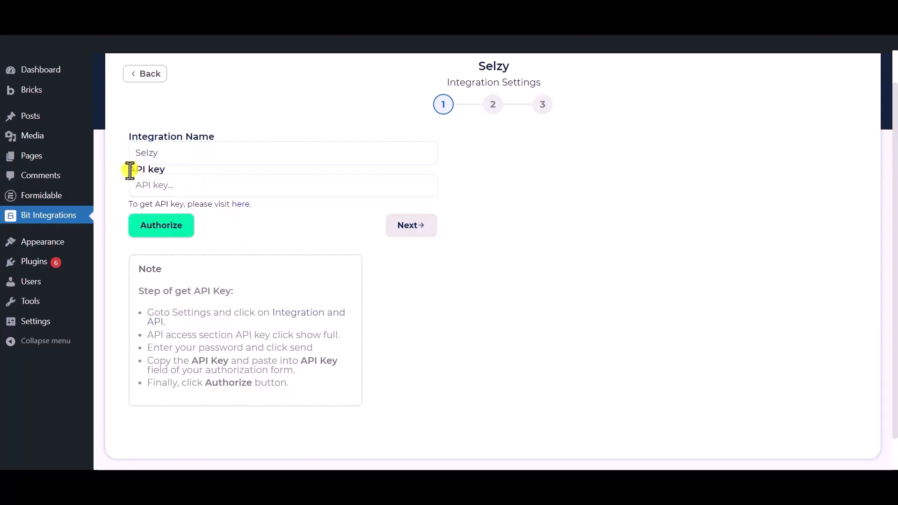
left_click_drag(123, 171, 165, 169)
Step: Switch to Selzy's Integration and API settings, reveal the full API key by entering the account password, and copy the key
left_click(249, 232)
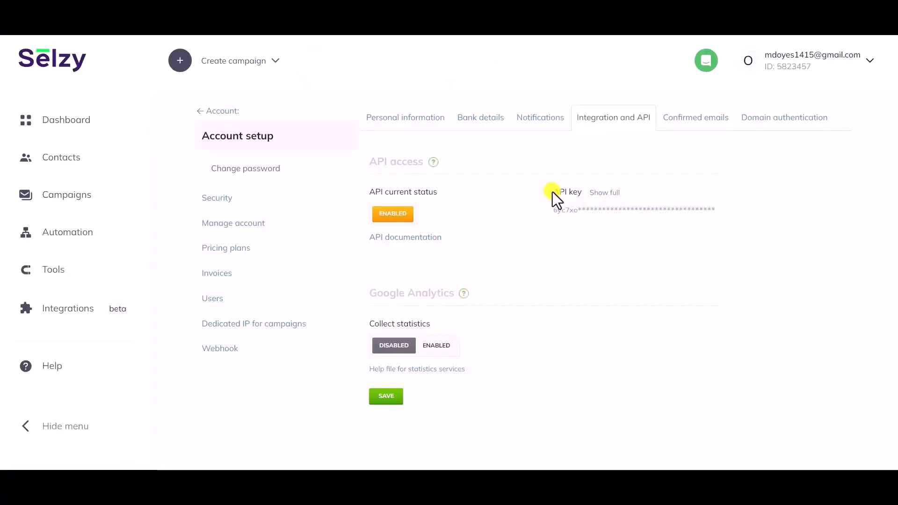
left_click_drag(552, 192, 580, 193)
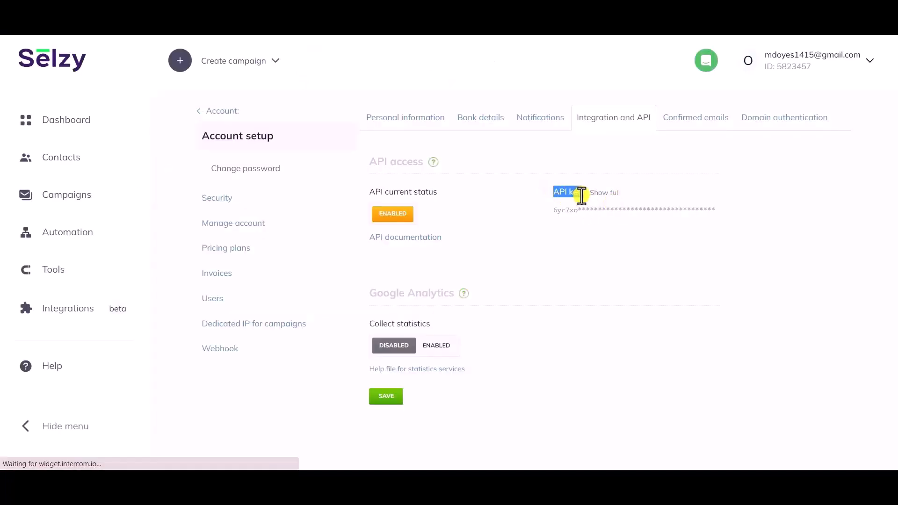
left_click(610, 195)
left_click(422, 119)
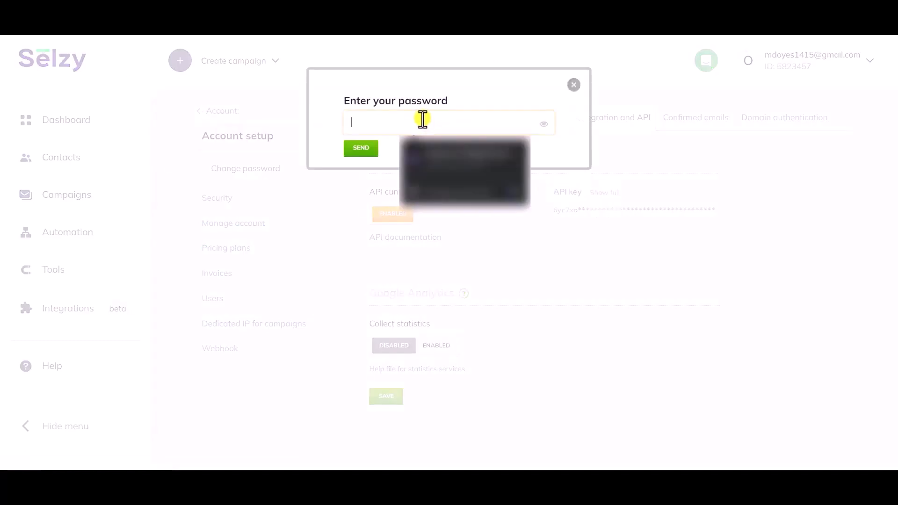
left_click(445, 161)
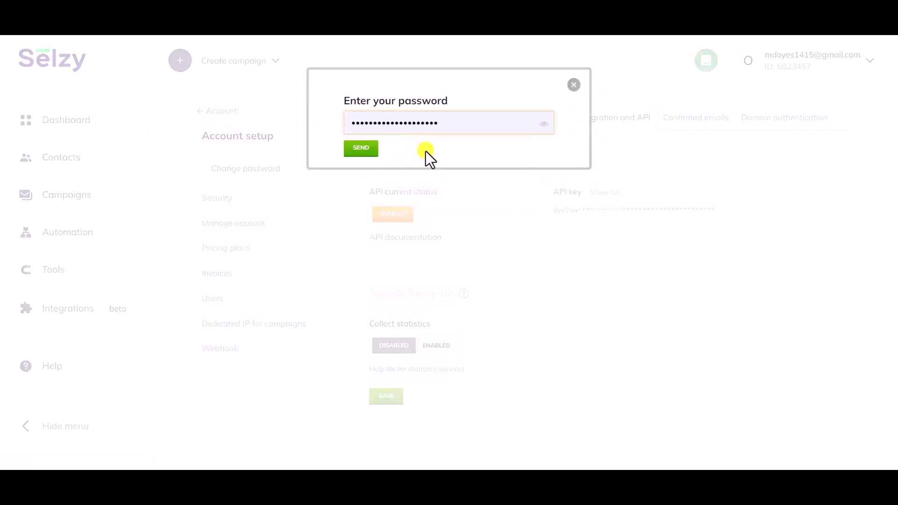
left_click(364, 150)
double_click(620, 208)
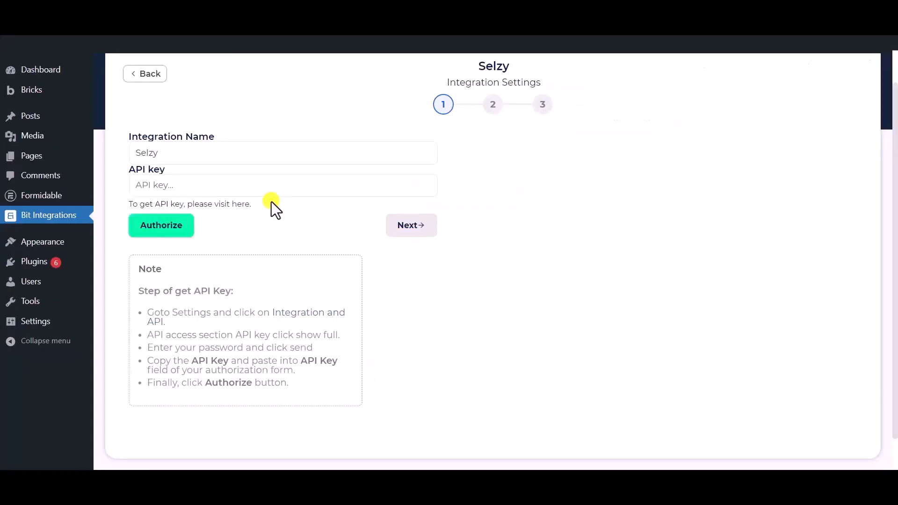
Step: Switch back to Bit Integrations, paste the API key, authorize the Selzy connection and proceed to its action settings
left_click(260, 188)
key("ctrl+v")
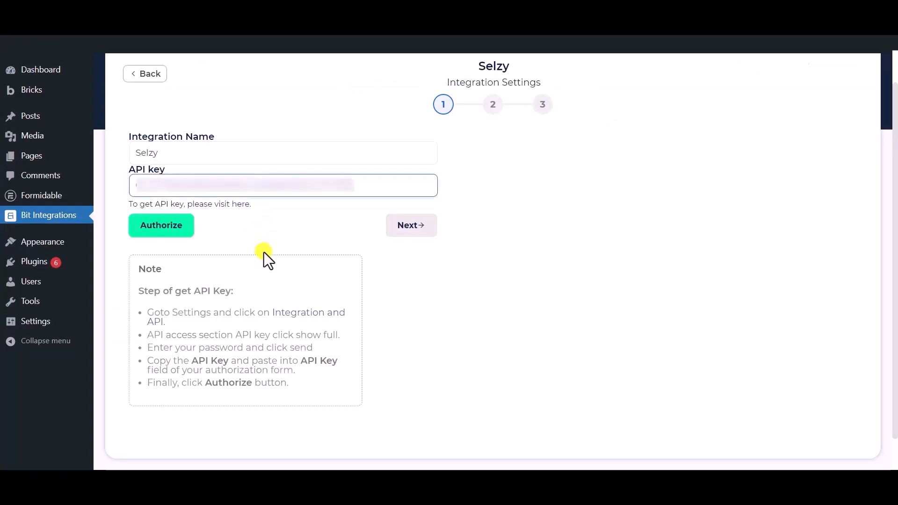
left_click(264, 233)
left_click(154, 228)
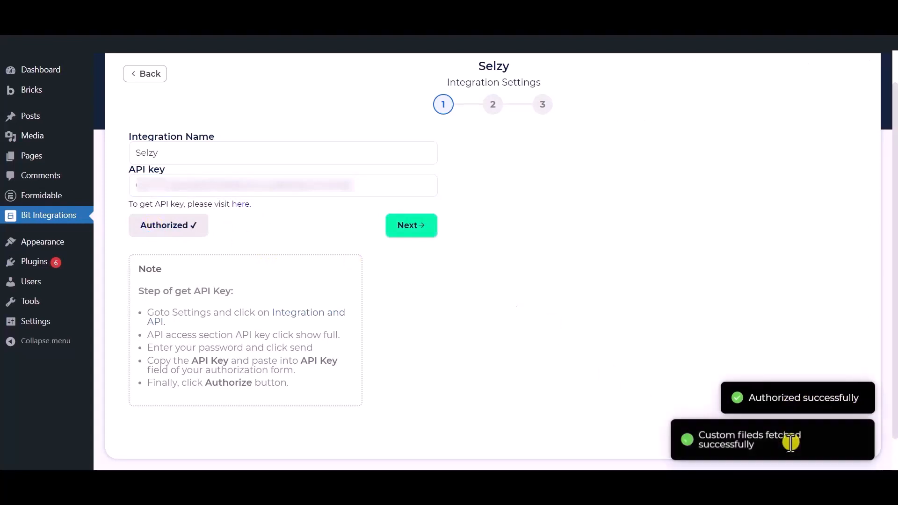
left_click(412, 226)
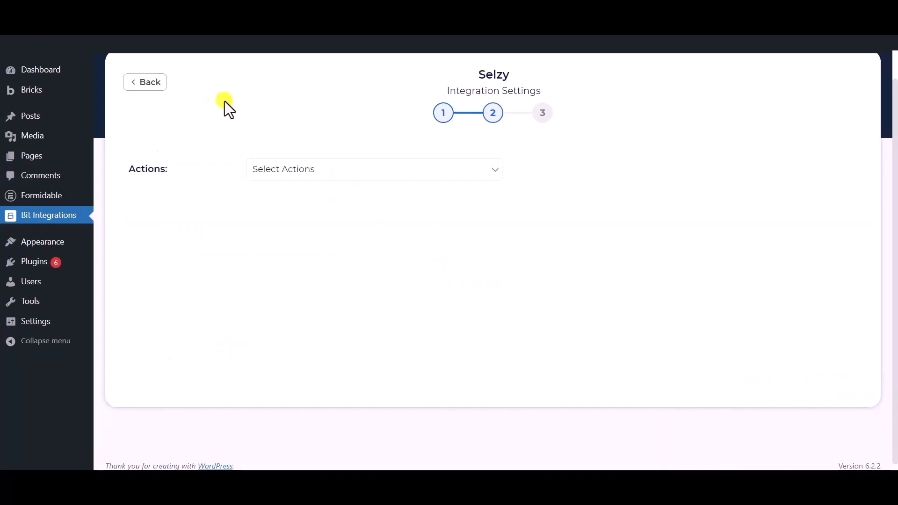
Step: Set the Selzy action to Subscribe and choose Bit Integrations as the list
left_click(327, 172)
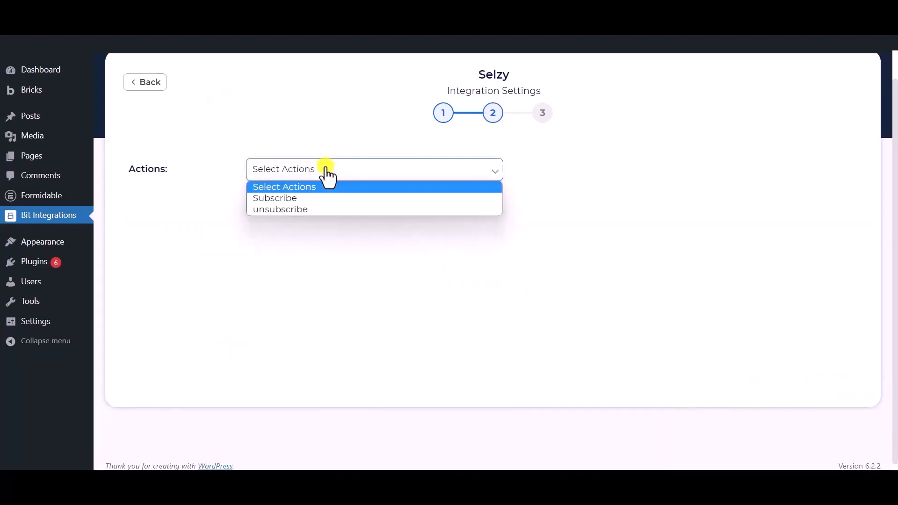
left_click(286, 198)
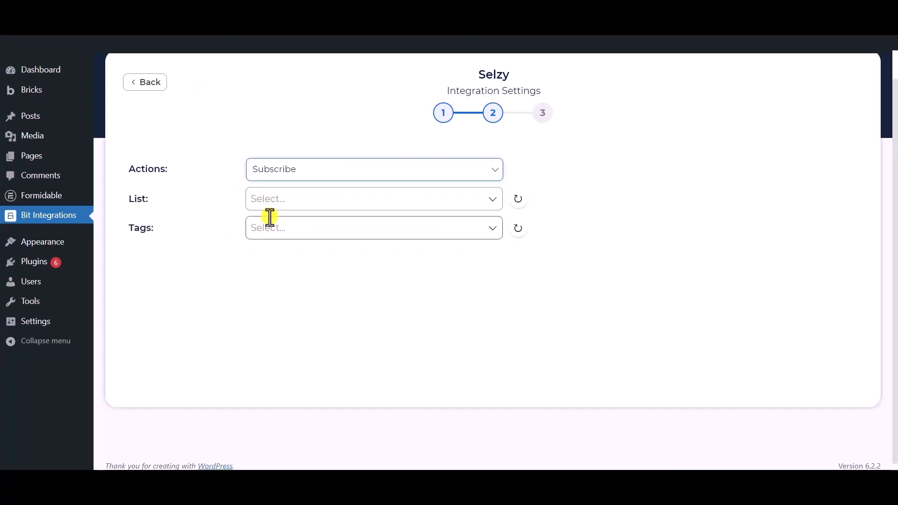
left_click(294, 200)
left_click(290, 248)
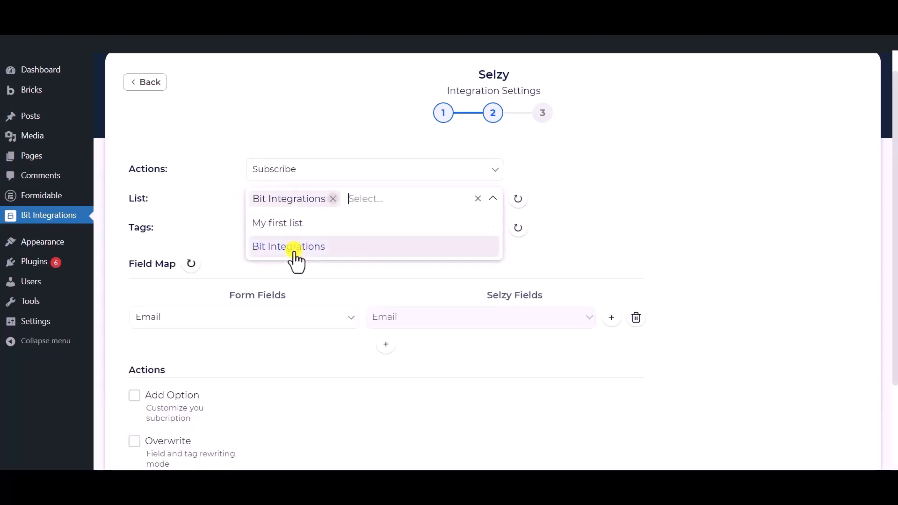
left_click(184, 239)
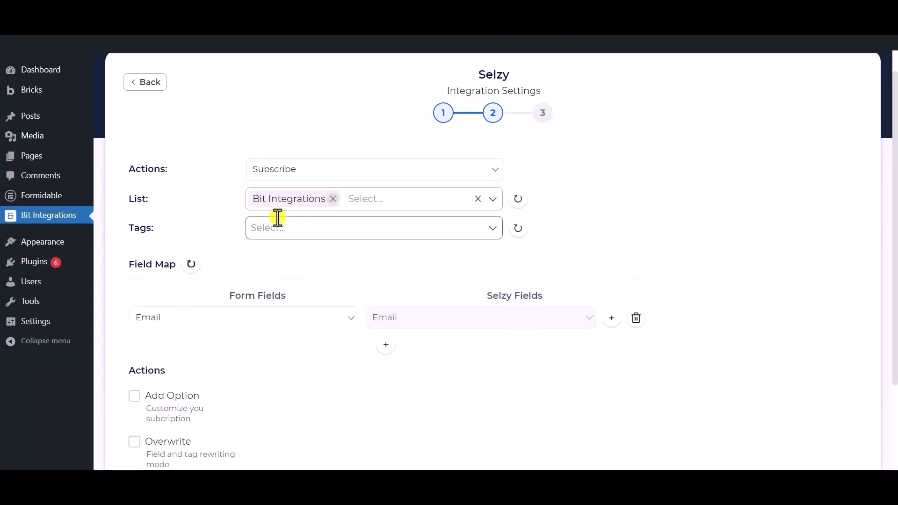
Step: Assign the tags Tag - 1, Tag - 2 and Tag - 3 to the Selzy subscription
left_click(328, 228)
left_click(272, 255)
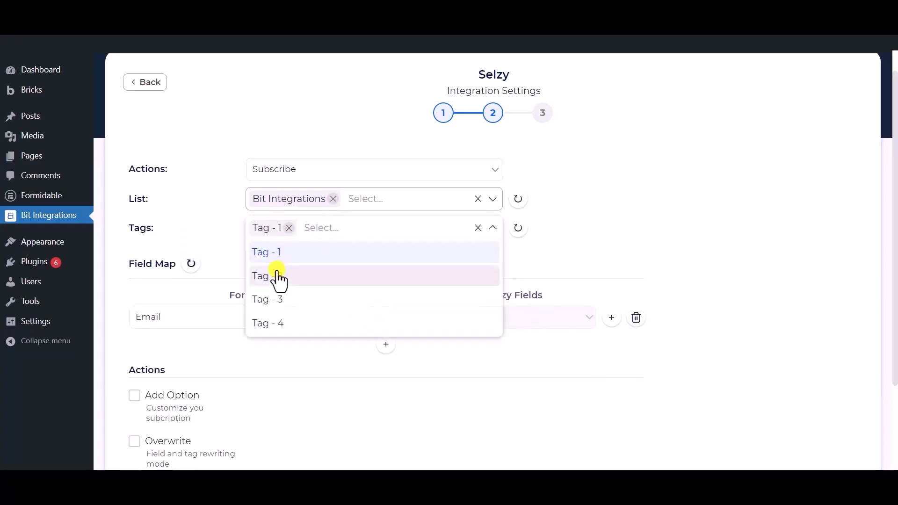
left_click(279, 280)
left_click(282, 295)
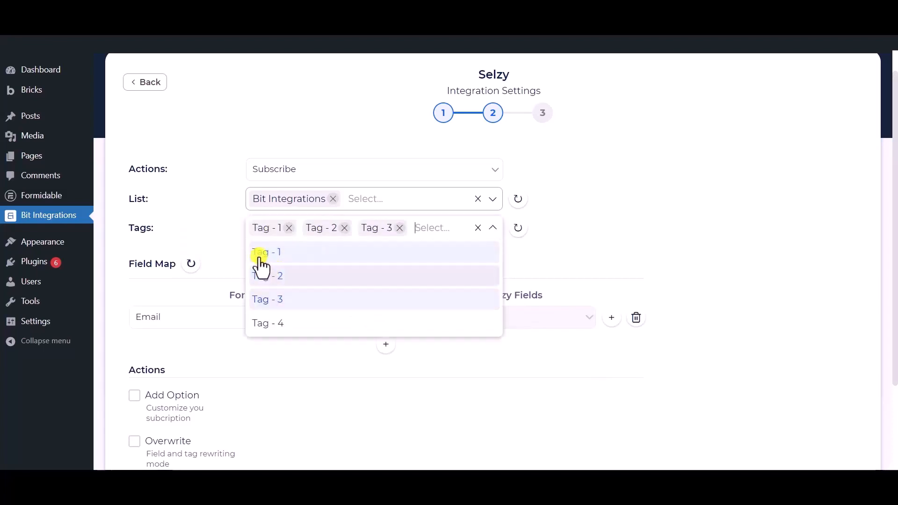
left_click(205, 219)
Step: Map the Email form field to Selzy's Email and add a row mapping Phone to Phone Number
scroll(231, 195, "down", 1)
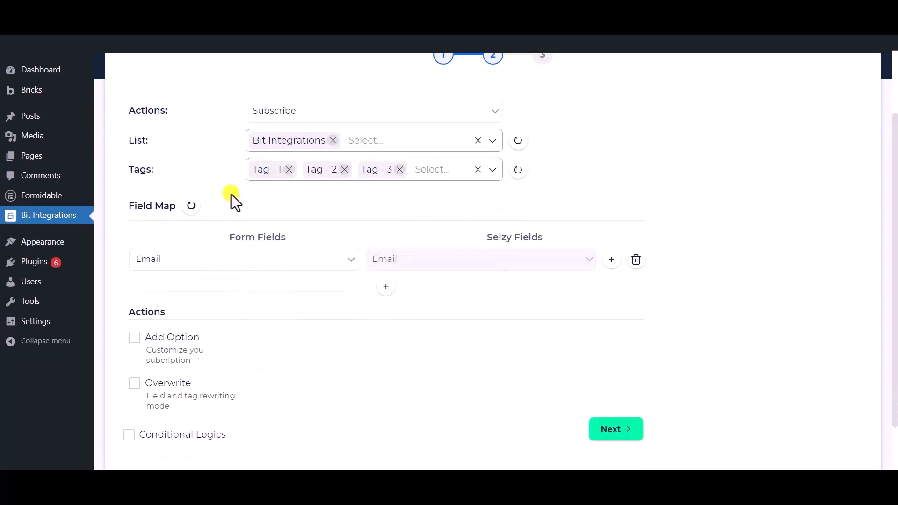
left_click(294, 265)
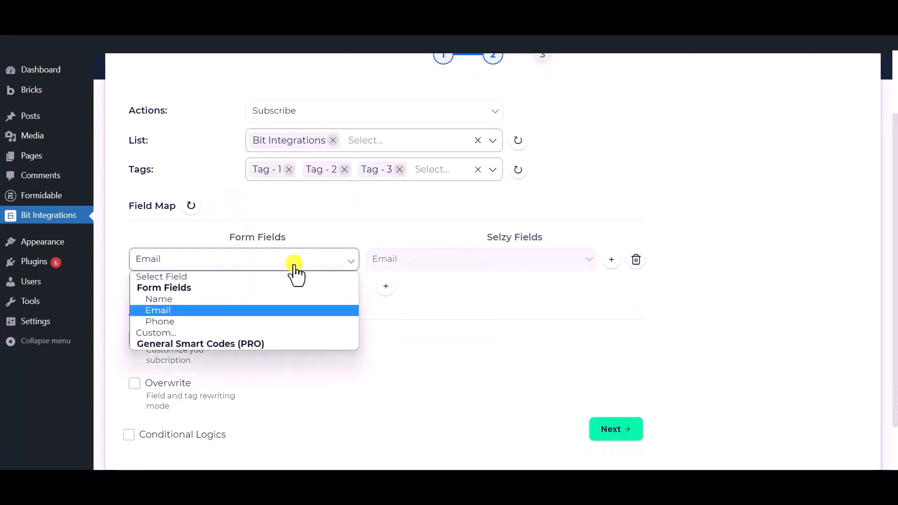
left_click(202, 311)
left_click(394, 288)
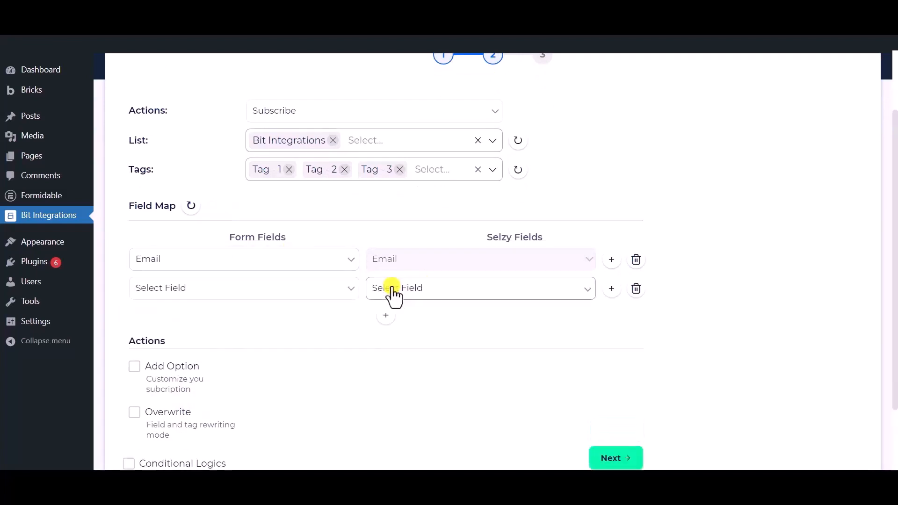
left_click(418, 294)
left_click(405, 316)
left_click(262, 288)
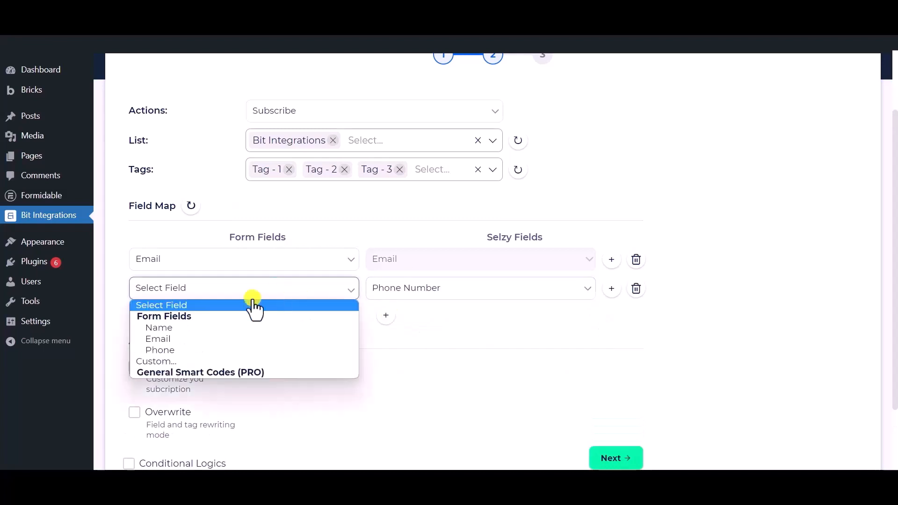
left_click(193, 351)
Step: Add a third field map row that maps the Name form field to Selzy's Name field
left_click(383, 315)
left_click(416, 318)
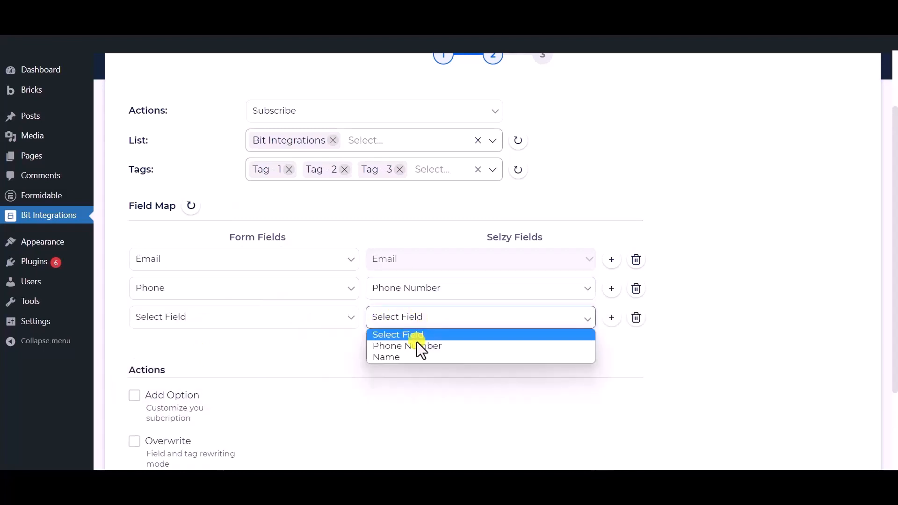
left_click(395, 357)
left_click(303, 321)
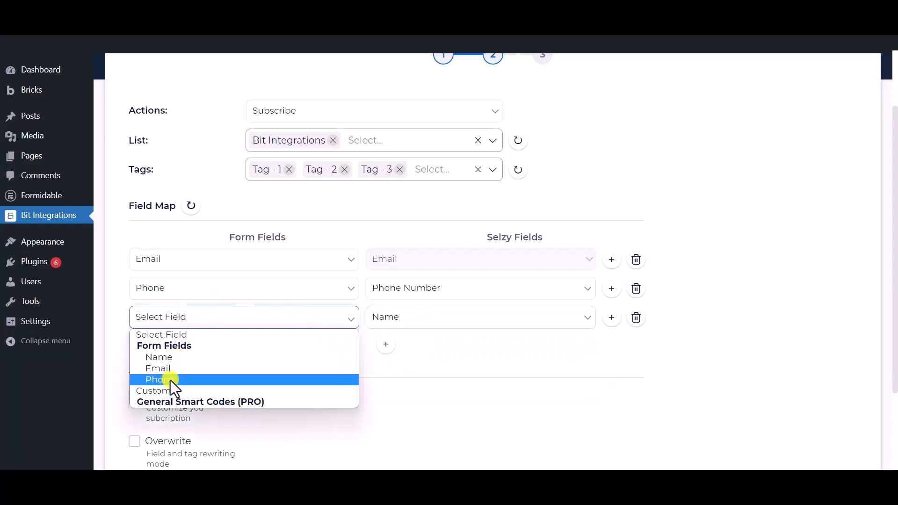
left_click(174, 357)
scroll(235, 361, "down", 3)
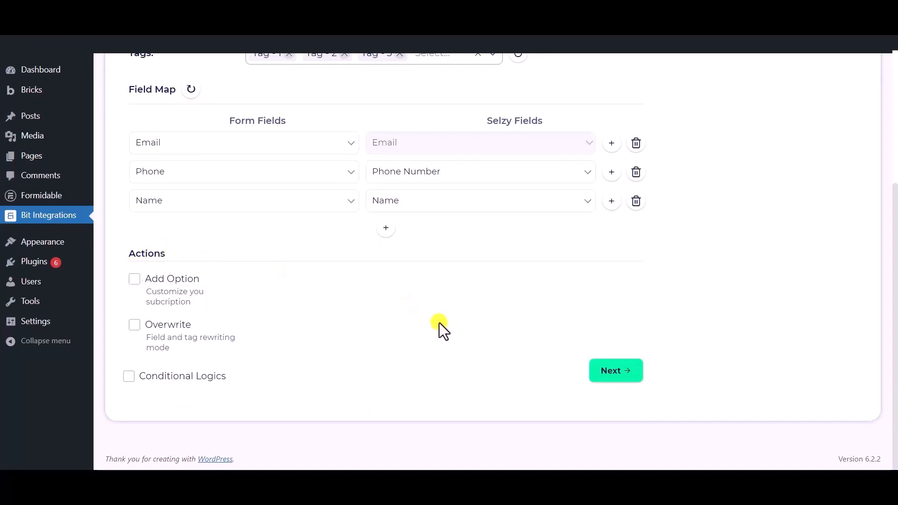
left_click(129, 378)
scroll(131, 365, "down", 1)
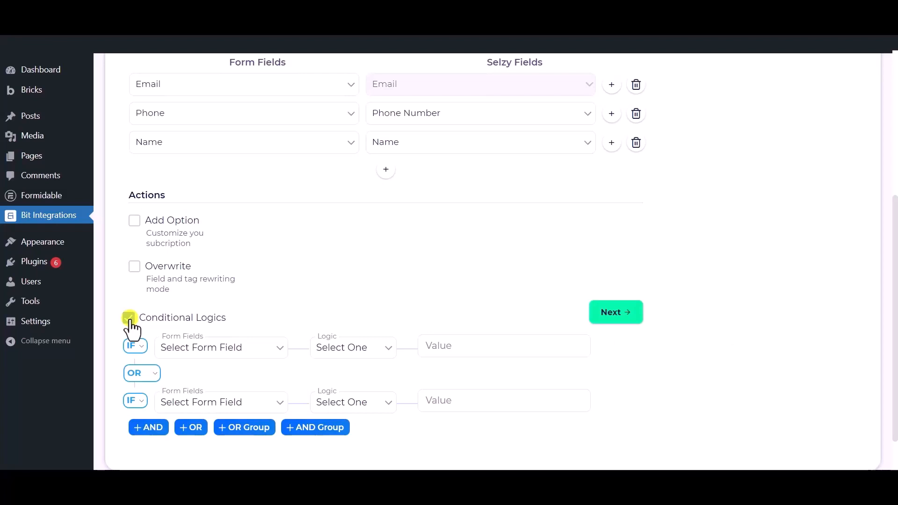
left_click(130, 318)
Step: Proceed to the final integration stage, then finish and save the Selzy integration
left_click(611, 372)
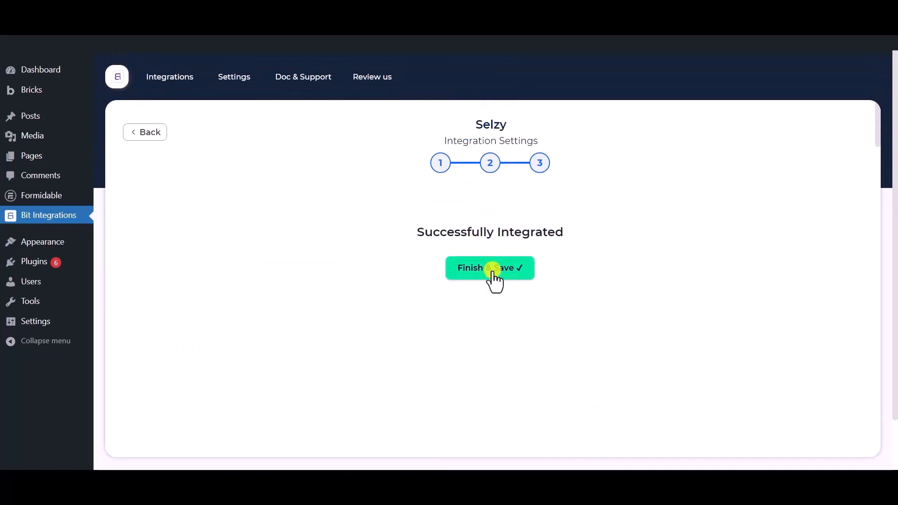
left_click(492, 269)
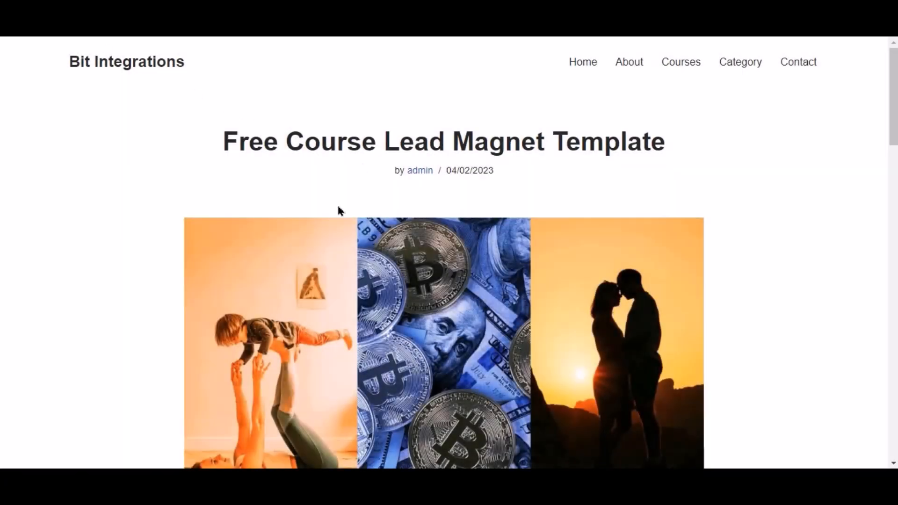
Step: Sign up for the Free Course Lead Magnet Template course and log in with the account's email address and password
scroll(340, 210, "down", 10)
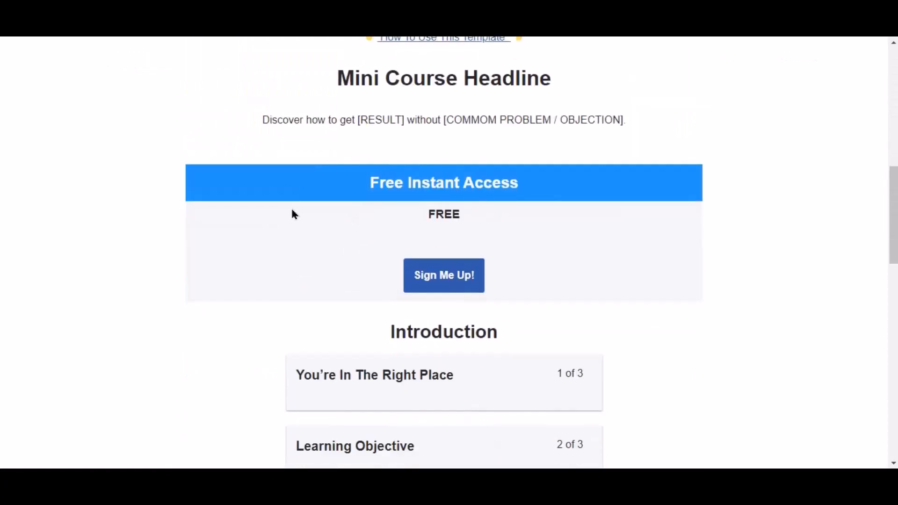
left_click(462, 279)
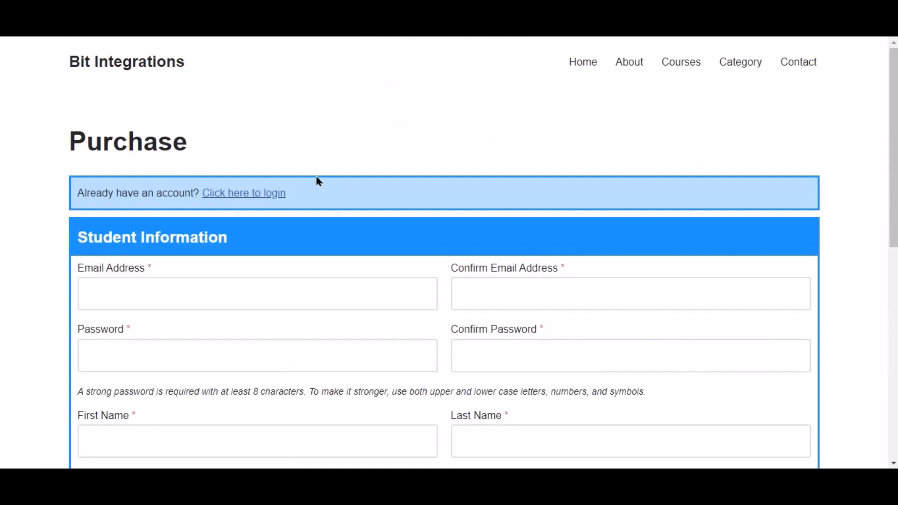
left_click(238, 195)
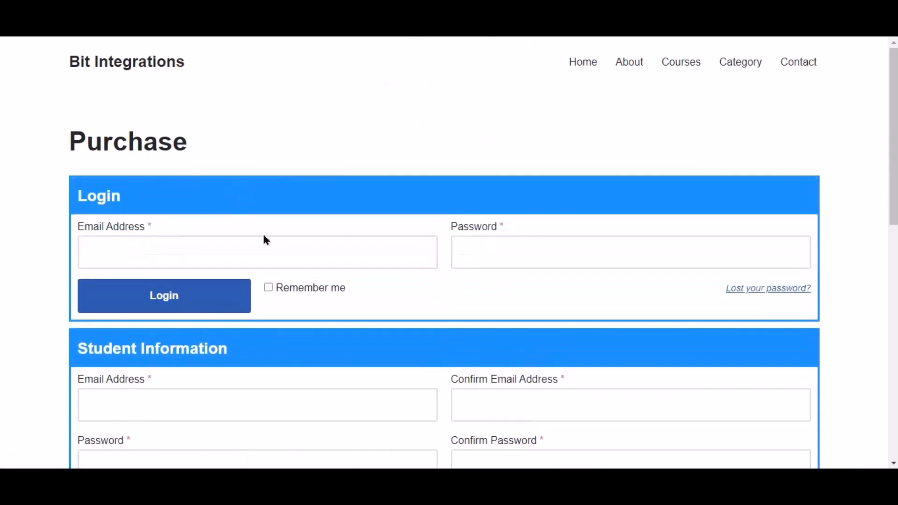
left_click(278, 245)
key("ctrl+v")
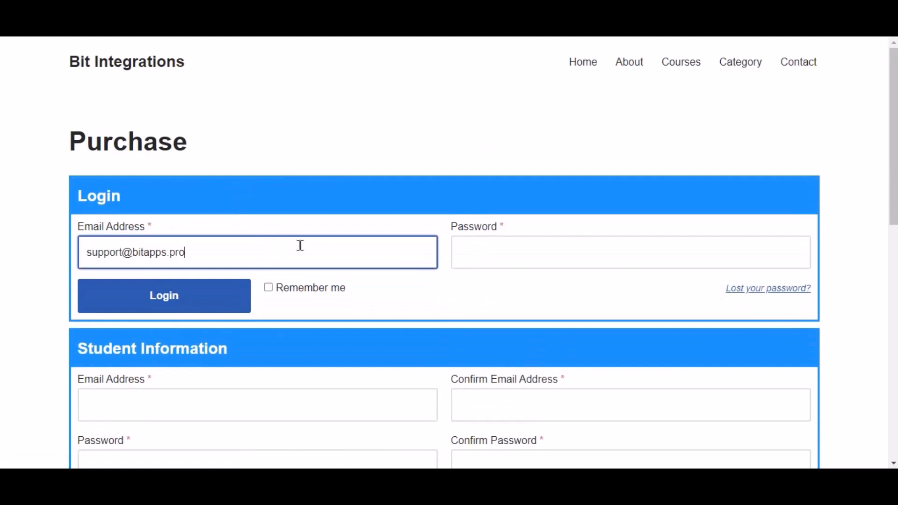
left_click(493, 260)
key("ctrl+v")
left_click(202, 301)
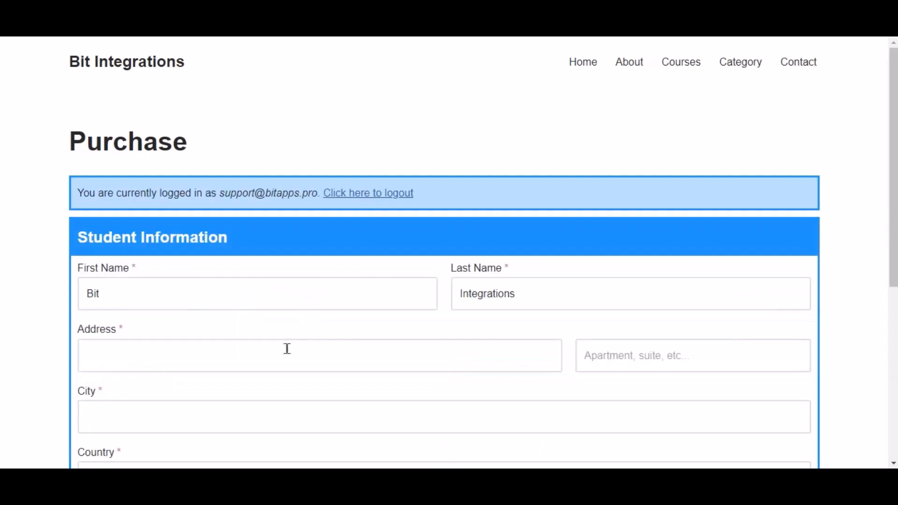
Step: Fill in the student's street address and city in the purchase form's Student Information section
left_click(287, 349)
type("balighat")
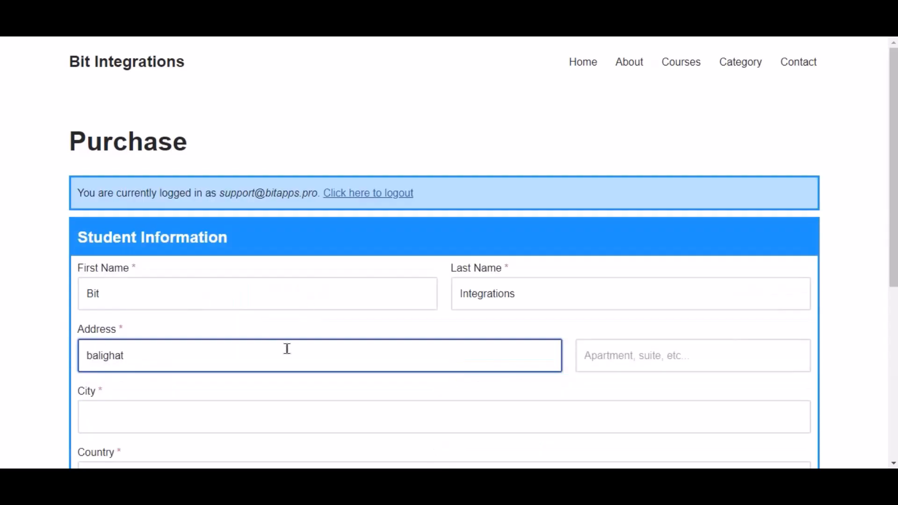
type("a")
scroll(287, 349, "down", 4)
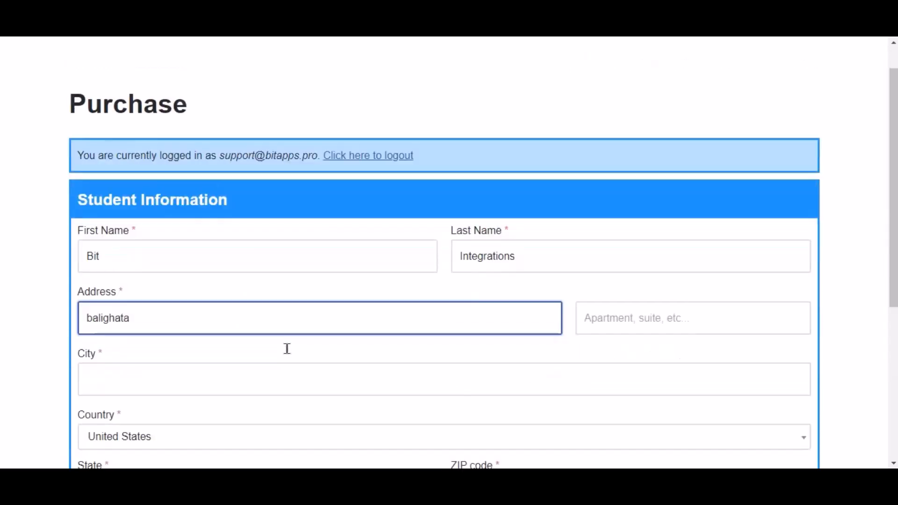
left_click(214, 250)
type("rajshahi")
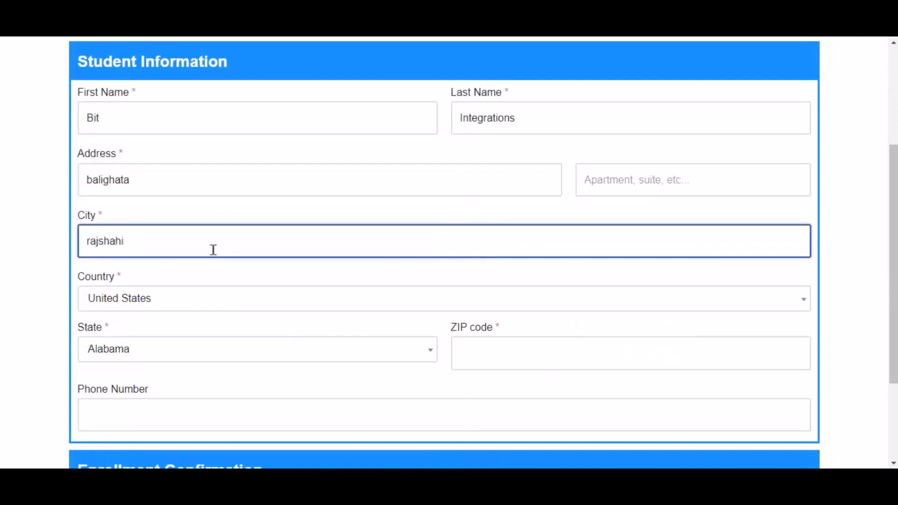
Step: Set the country to Bangladesh and choose the student's district as the state/region
left_click(169, 298)
type("ban")
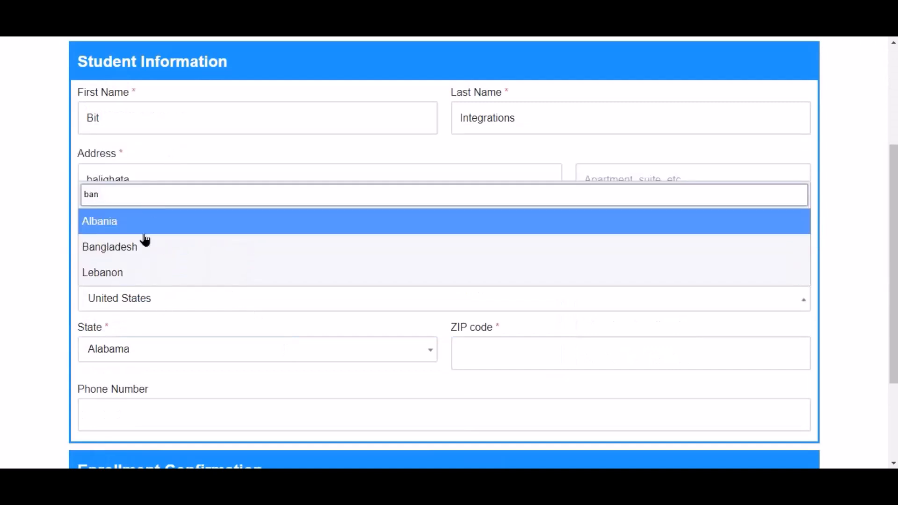
left_click(145, 242)
left_click(273, 357)
type("r")
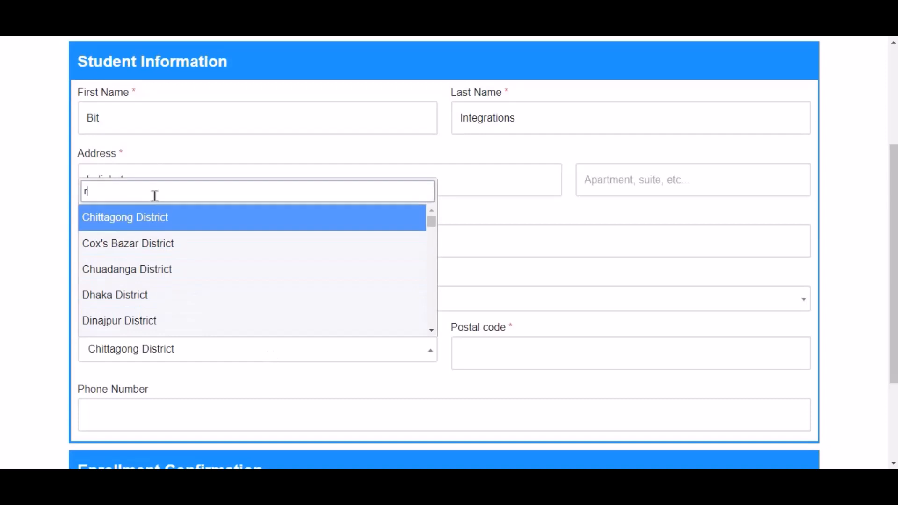
type("aj")
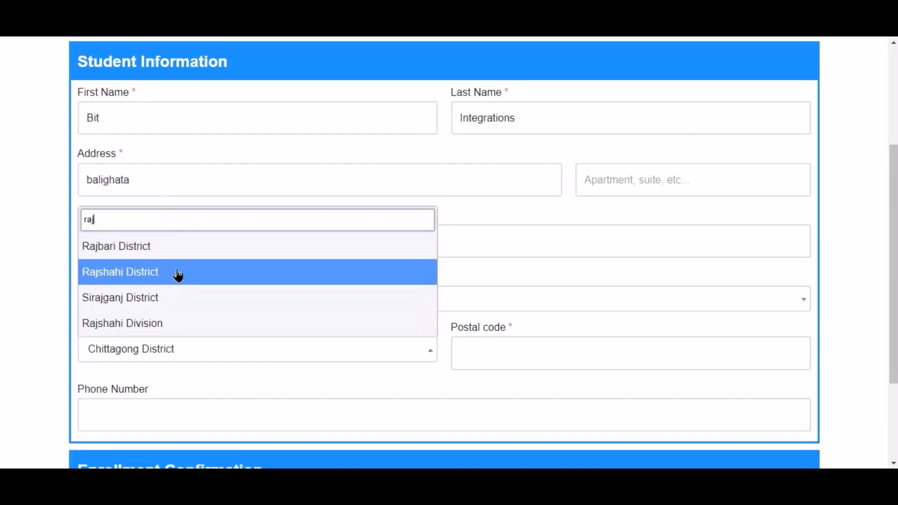
left_click(178, 272)
Step: Enter the student's postal code and phone number, then submit the course enrollment
left_click(529, 366)
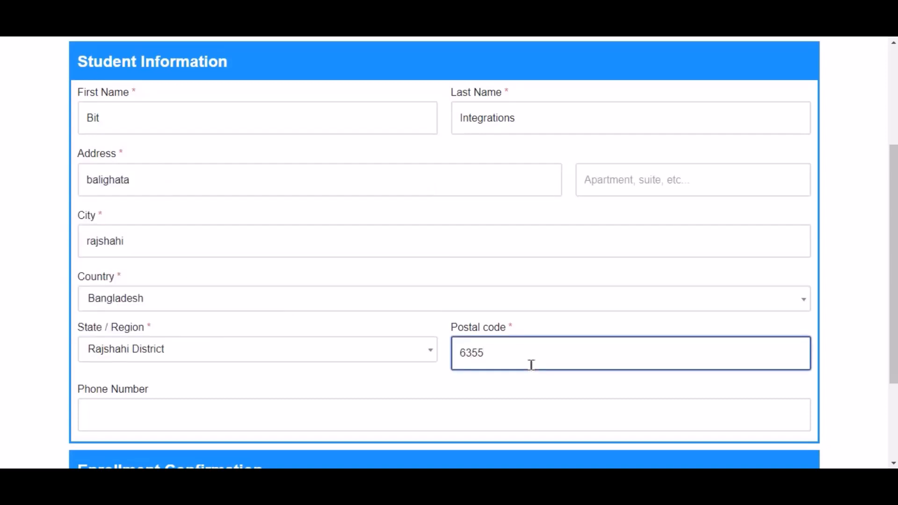
scroll(531, 365, "down", 3)
left_click(418, 280)
type("444555")
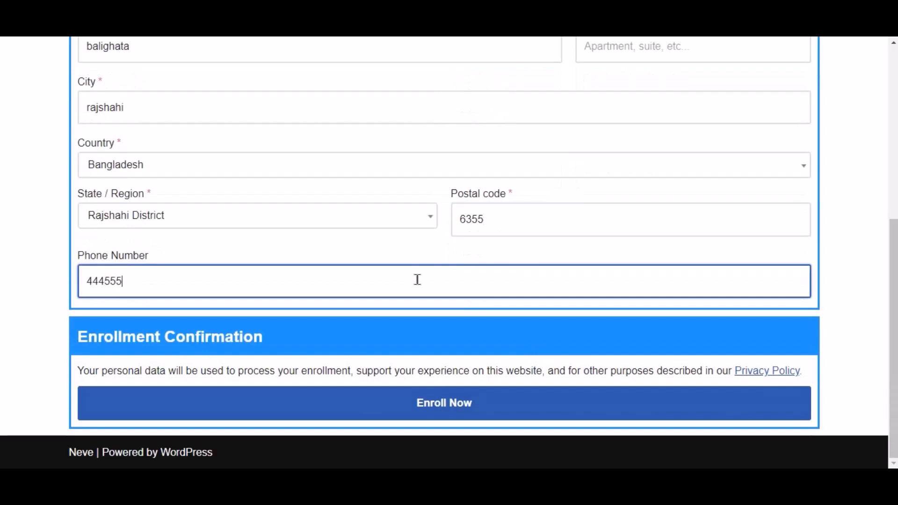
type("666")
left_click(477, 411)
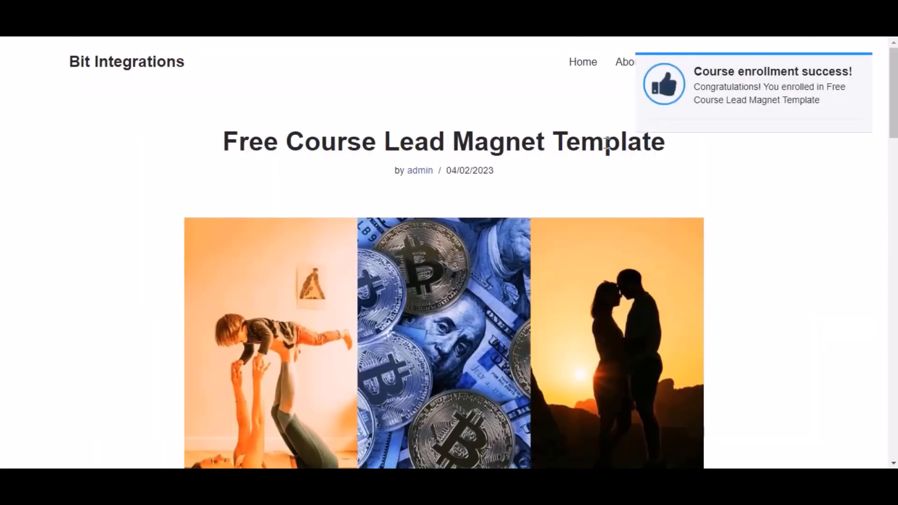
mouse_move(821, 66)
scroll(693, 181, "down", 10)
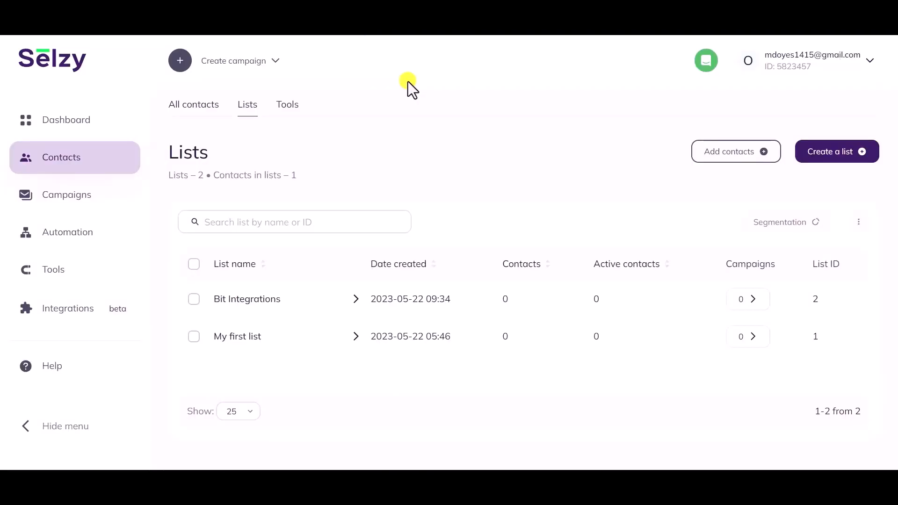
Step: Switch to Selzy, open the contact in the Bit Integrations list, and check its email, phone number and name
left_click(237, 302)
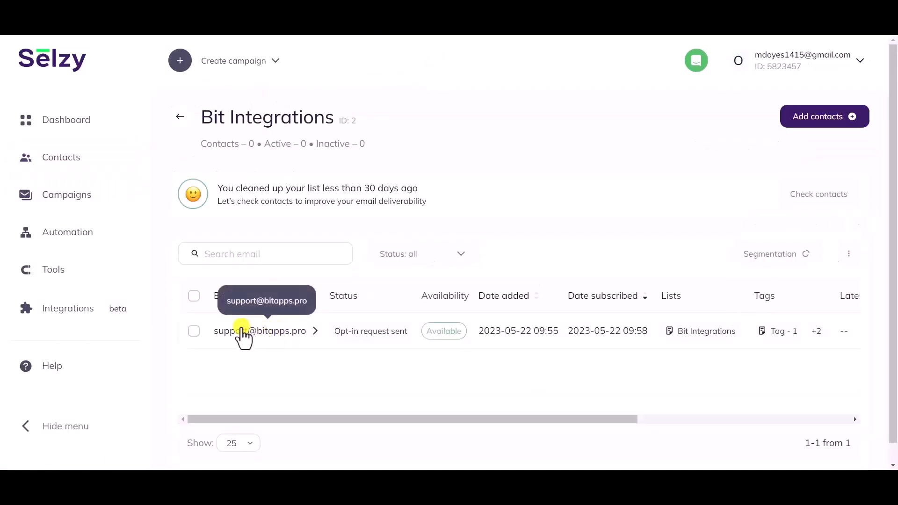
left_click(273, 333)
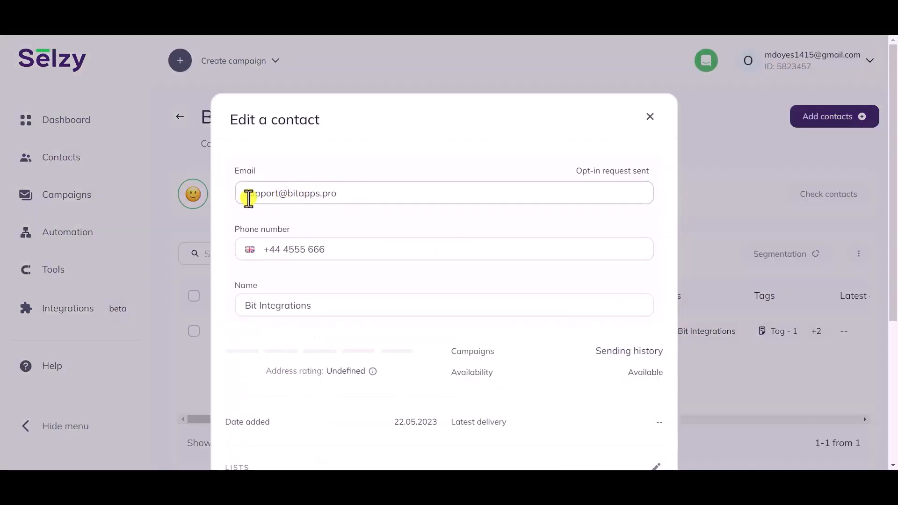
scroll(367, 255, "down", 2)
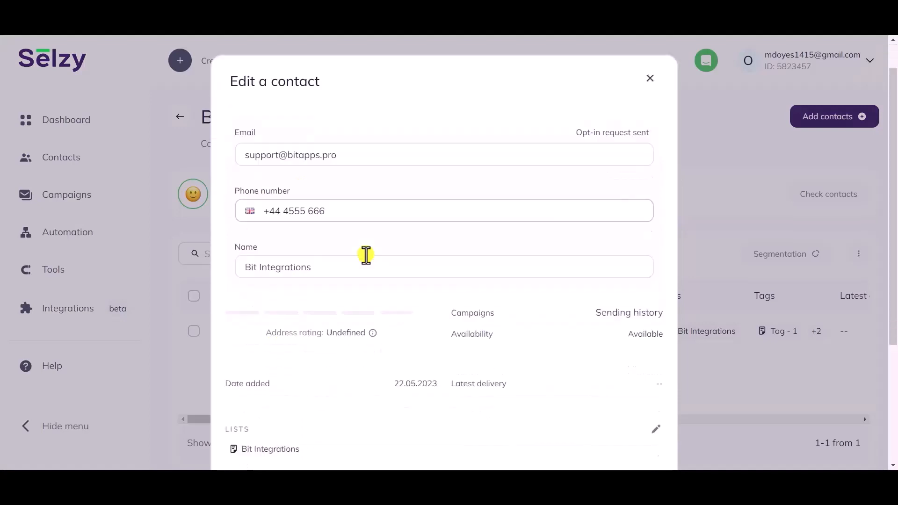
left_click_drag(315, 247, 232, 251)
left_click(261, 277)
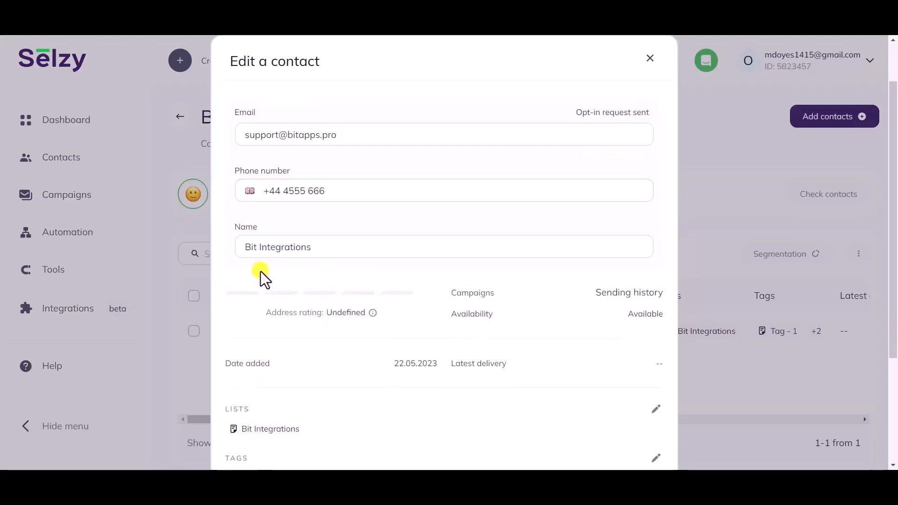
Step: Check which lists and tags are assigned to the contact
scroll(260, 277, "down", 4)
left_click_drag(311, 274, 217, 249)
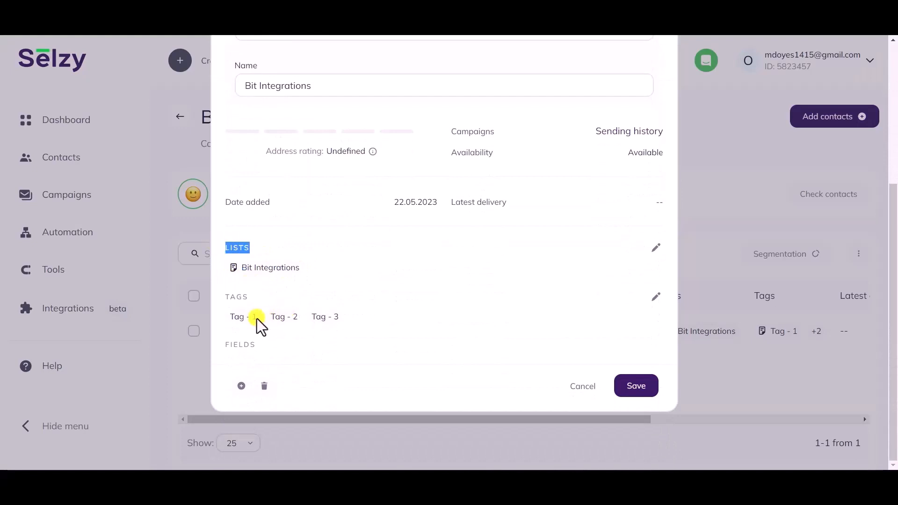
left_click_drag(257, 321, 229, 320)
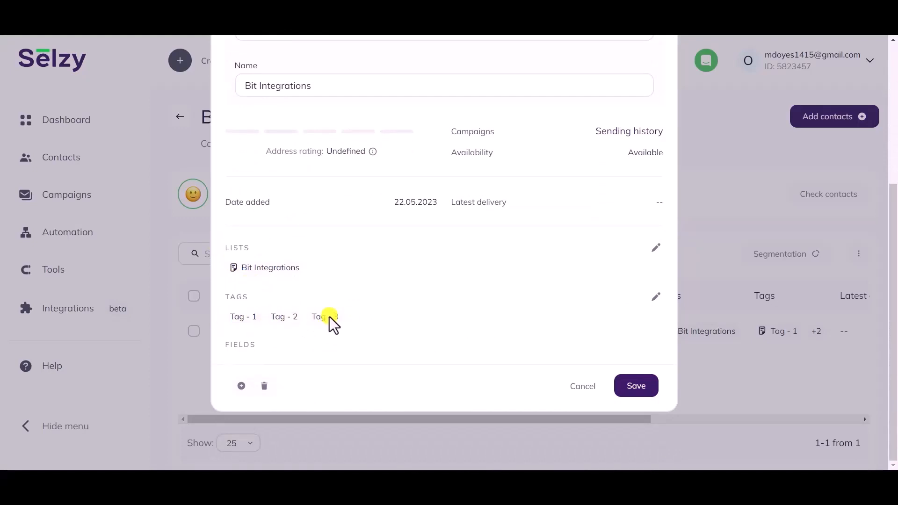
left_click_drag(306, 319, 374, 331)
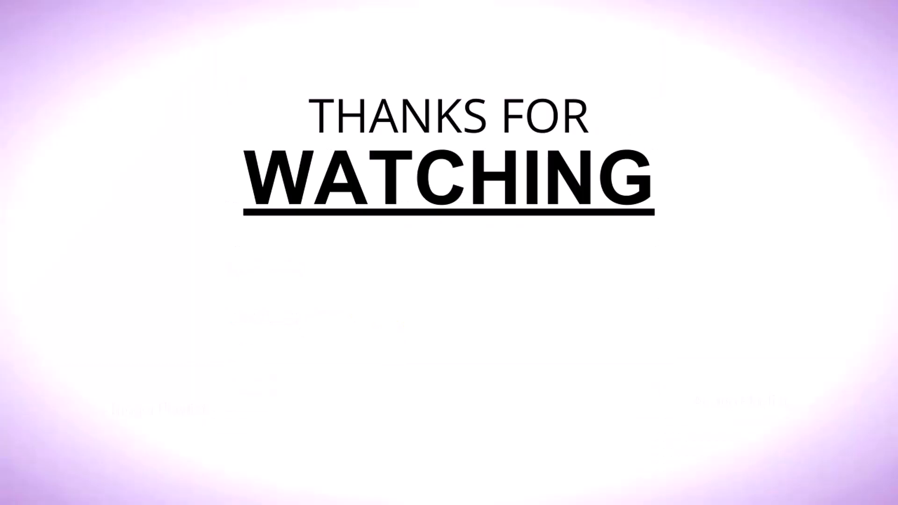